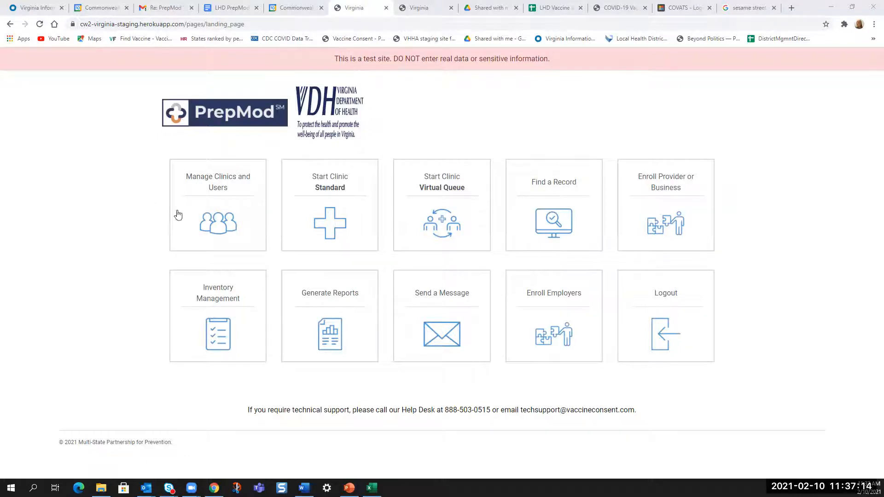
Open the clinics listing and bring up the Clinic Activity form for the Prince William Health District - Woodbridge clinic on 02/10/2021
left_click(227, 198)
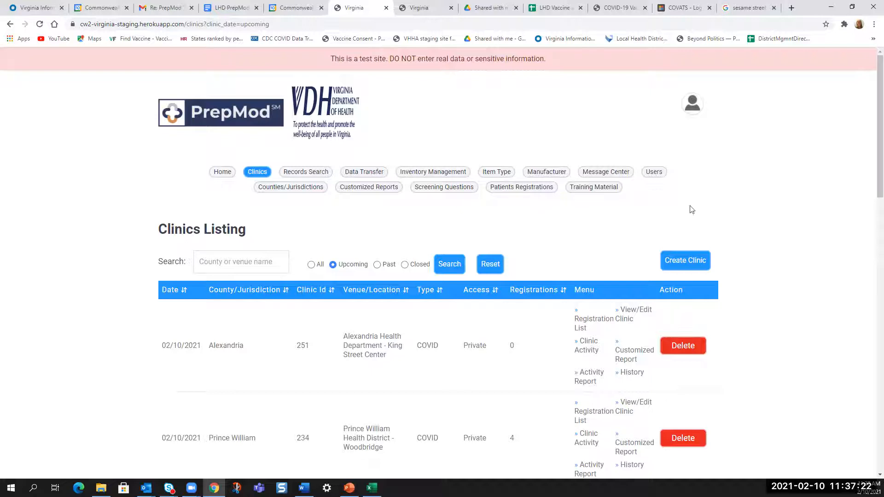
scroll(787, 183, "down", 1)
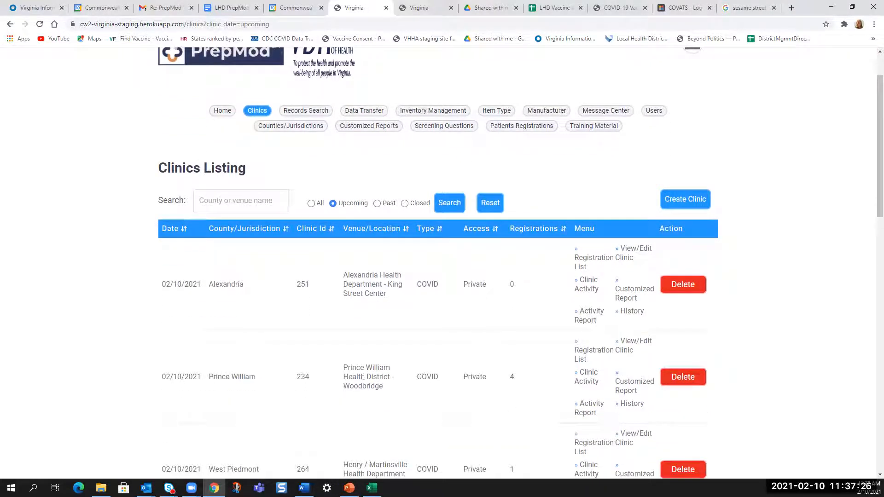
left_click(212, 203)
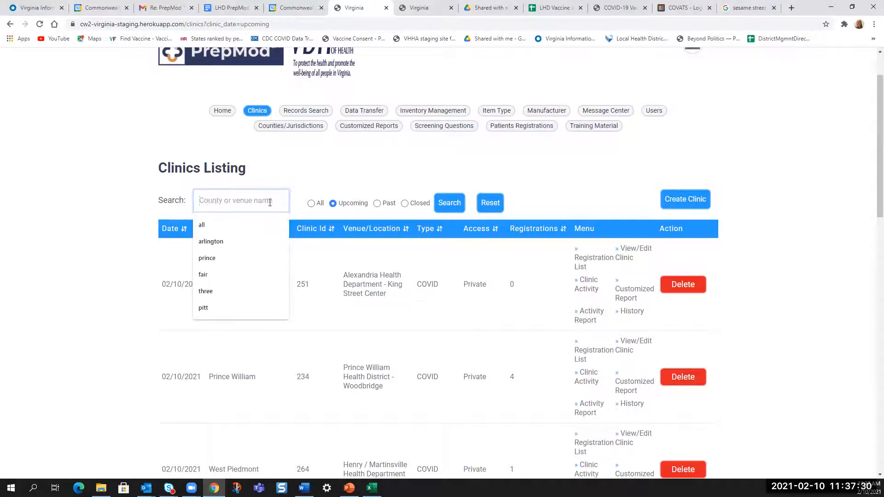
left_click(321, 209)
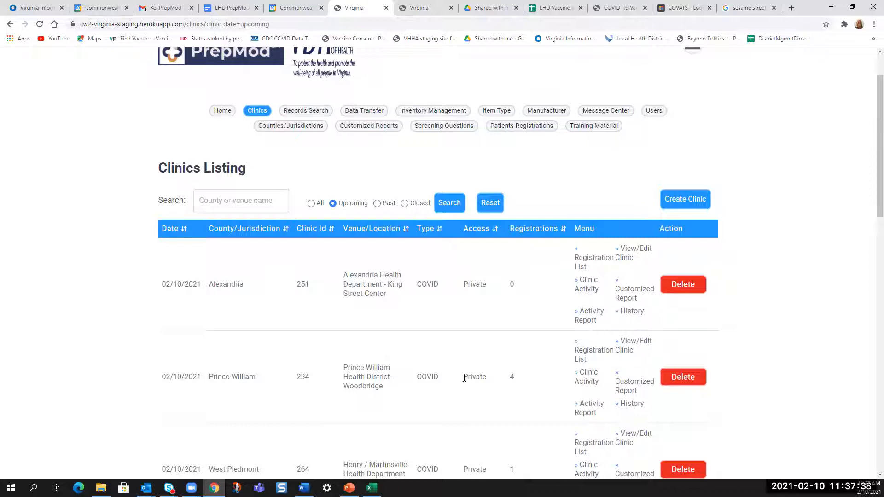
scroll(508, 355, "down", 1)
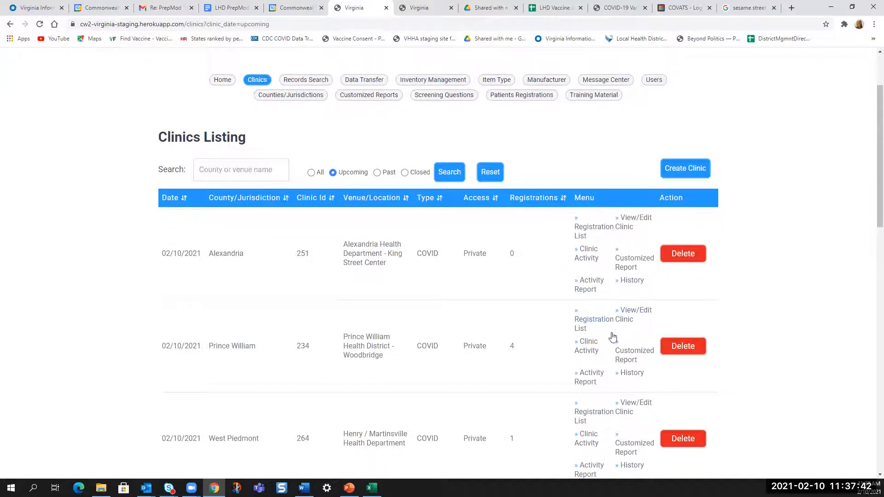
left_click(591, 353)
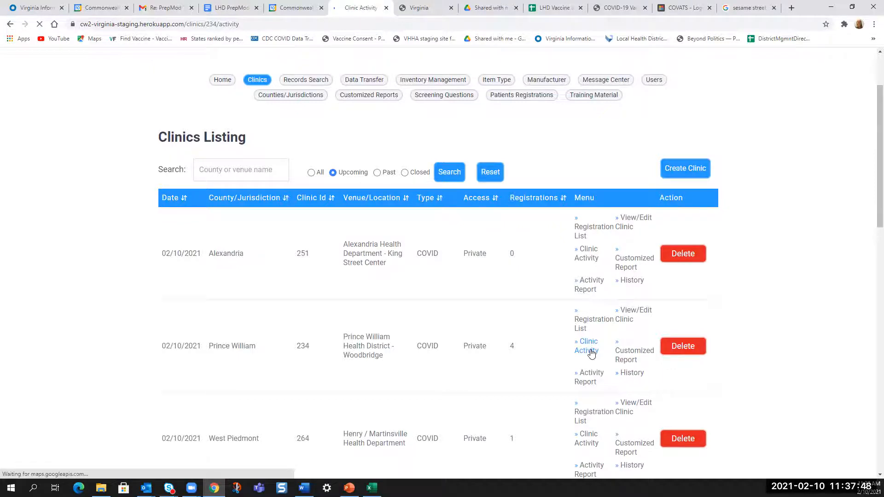
Search the activity form's patient list by the 04:00 pm patient's first name, and reset the search
scroll(488, 306, "down", 1)
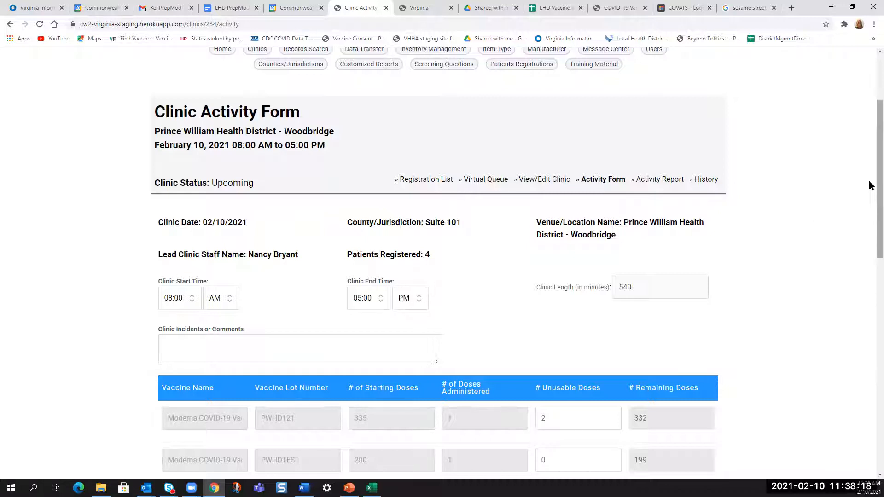
scroll(870, 203, "down", 3)
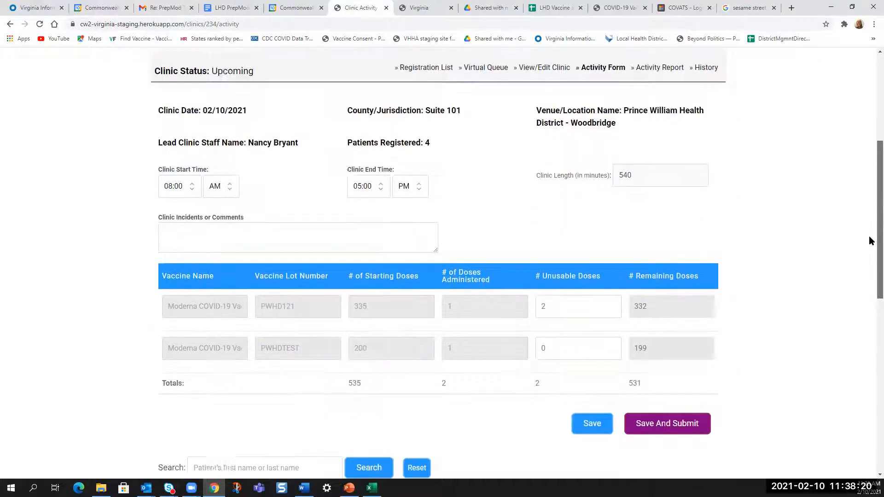
scroll(869, 240, "down", 7)
scroll(870, 249, "up", 5)
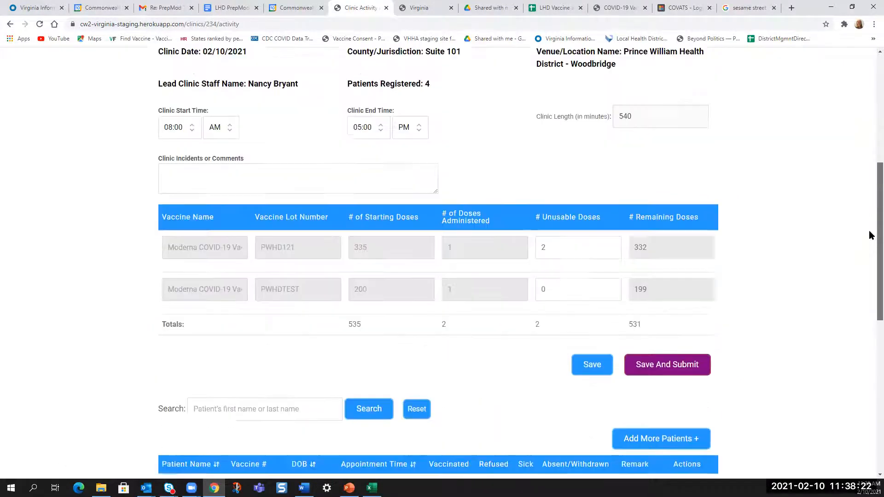
scroll(870, 234, "up", 1)
scroll(870, 236, "down", 7)
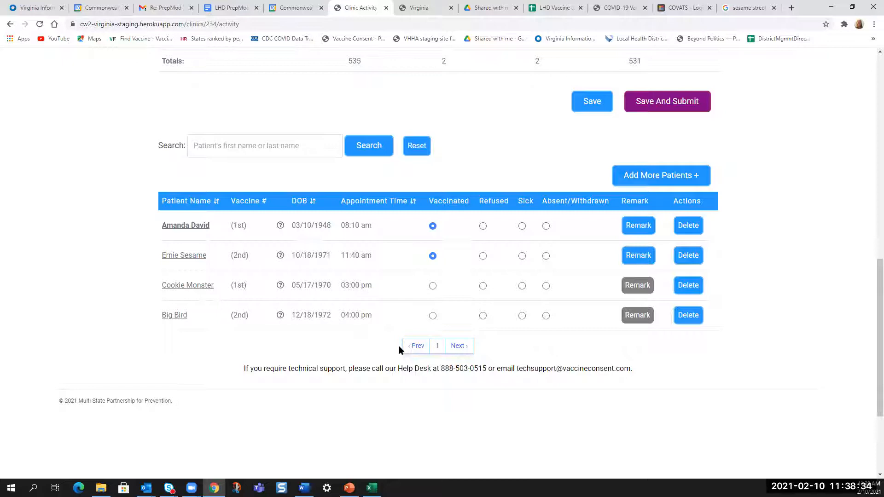
left_click(207, 145)
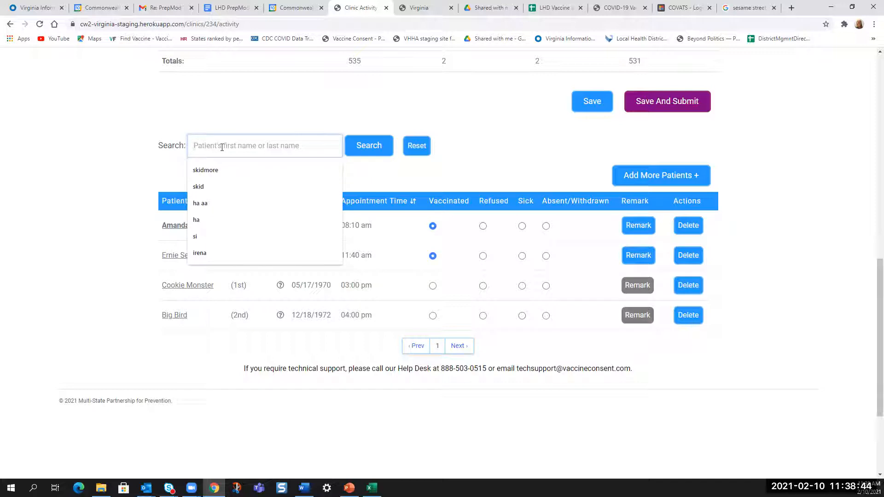
type("Big")
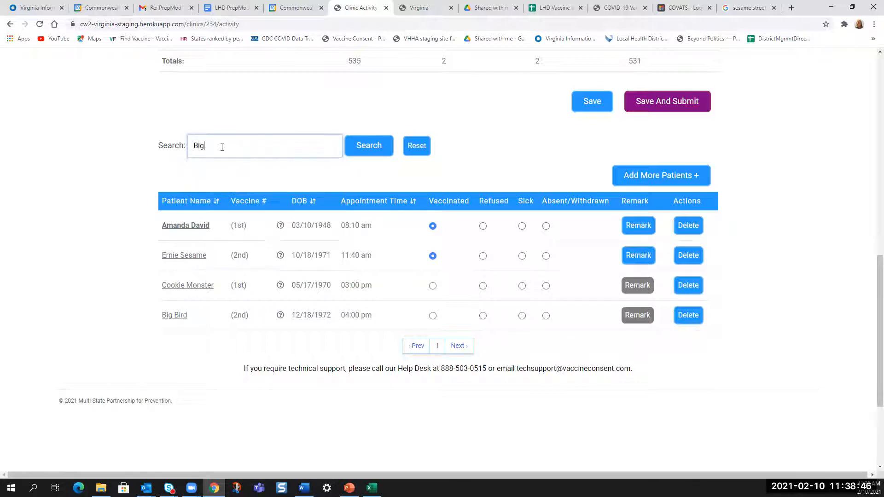
left_click(379, 148)
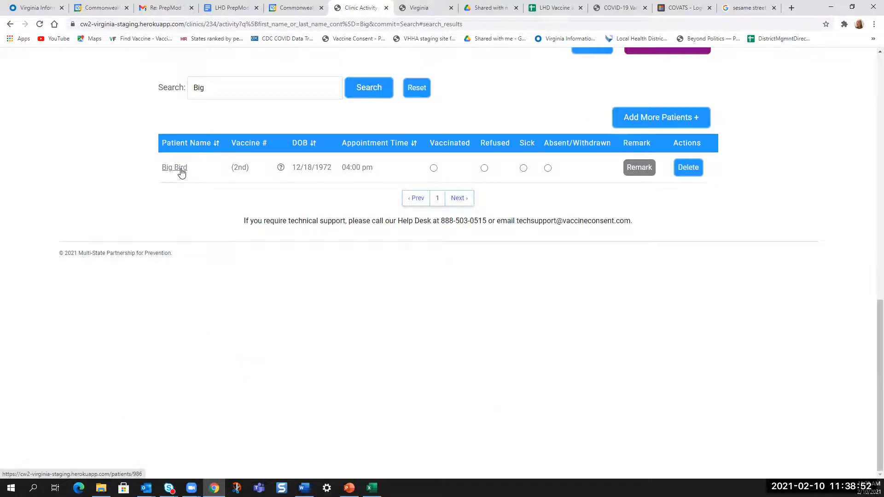
left_click(414, 88)
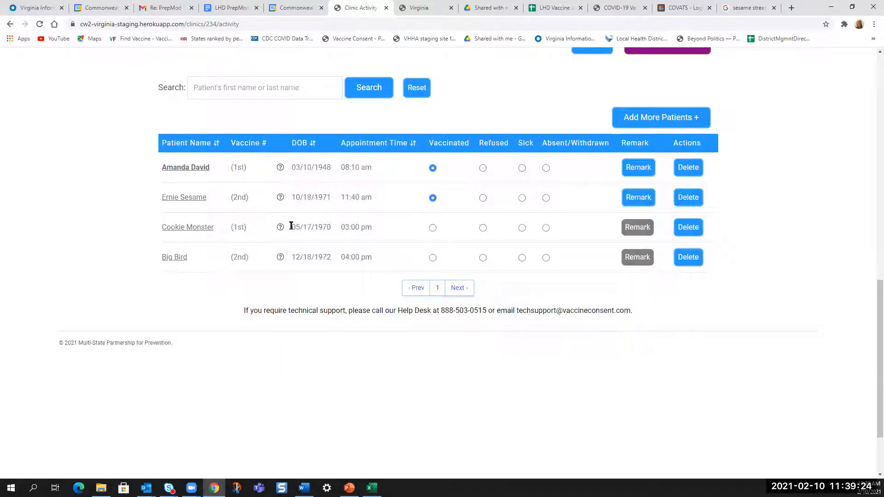
Mark the 03:00 pm patient as Absent/Withdrawn and try to add the remark "No show", closing the remark dialog
left_click(546, 228)
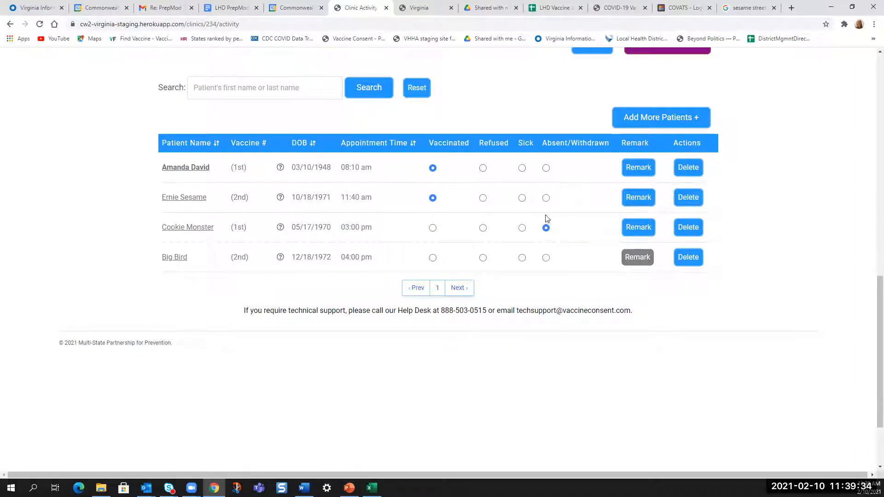
left_click(639, 231)
left_click(377, 234)
type("NO show")
left_click(377, 234)
key("BackSpace")
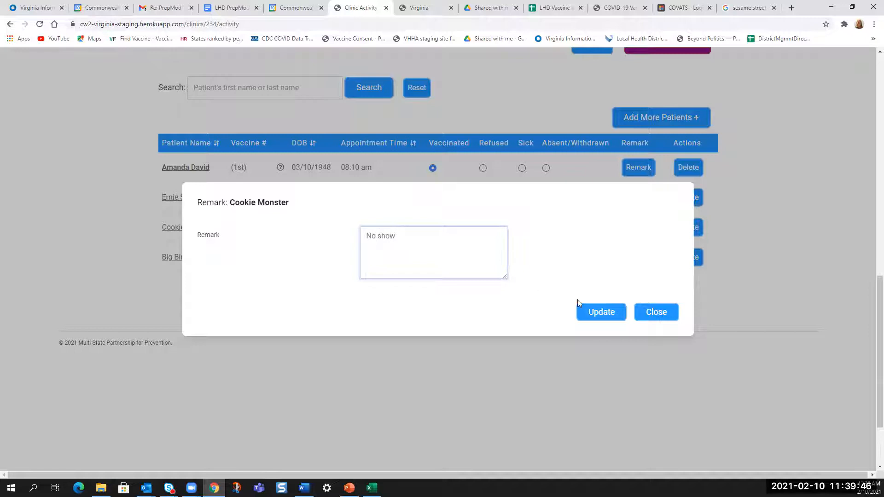
left_click(602, 312)
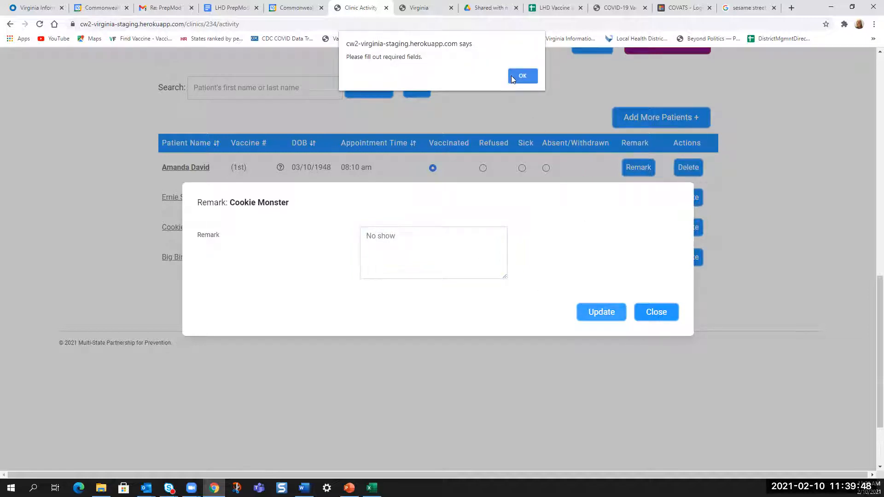
left_click(522, 77)
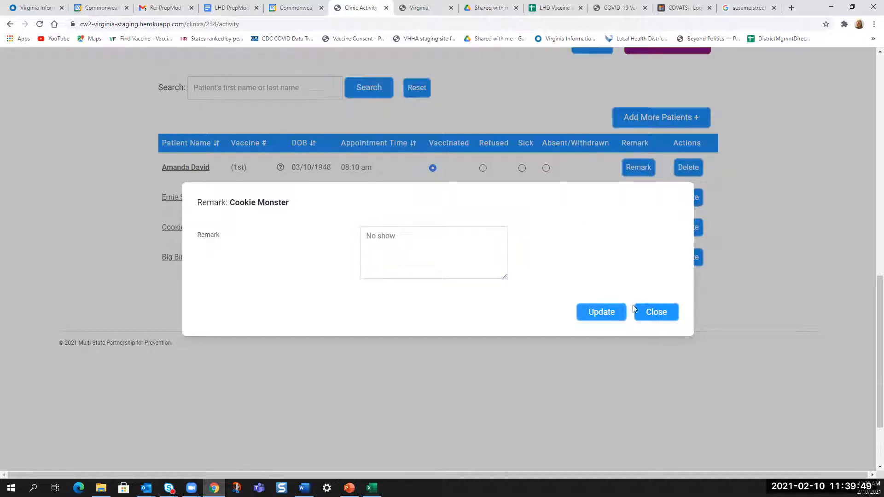
left_click(656, 313)
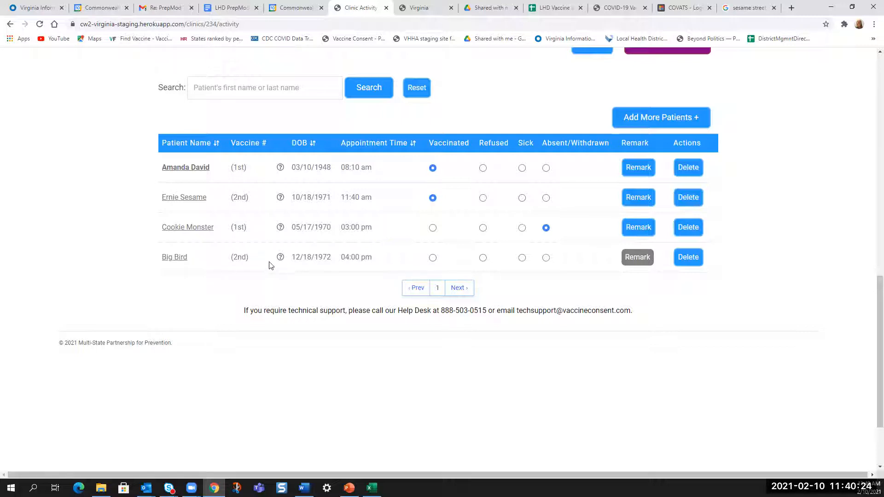
Review the screening question answers of the 04:00 pm second-dose patient in the patient list
mouse_move(280, 259)
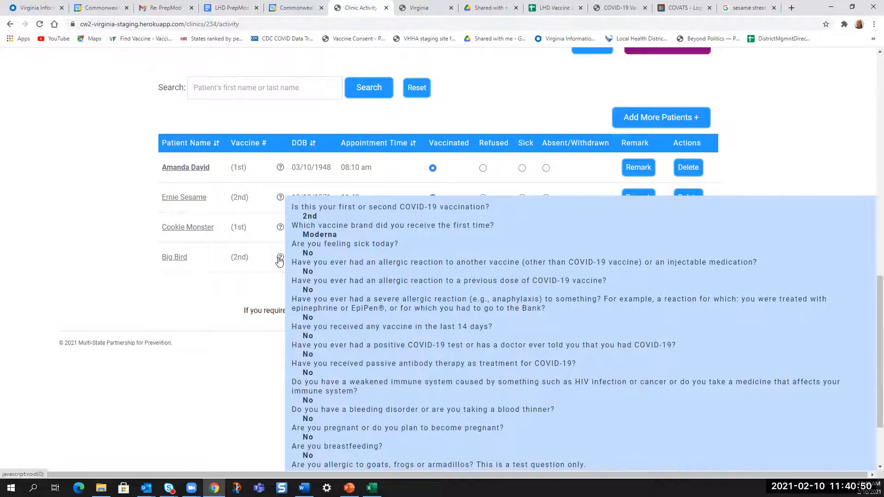
scroll(299, 260, "down", 1)
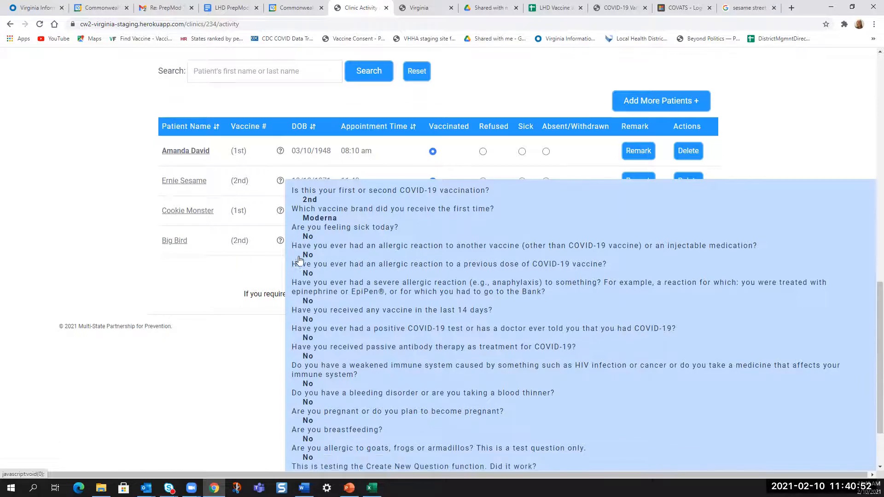
scroll(299, 261, "down", 1)
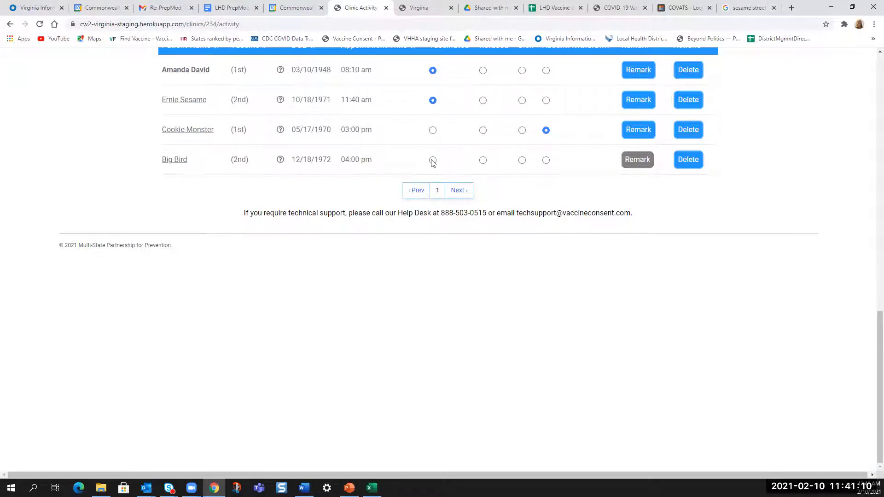
scroll(496, 203, "up", 1)
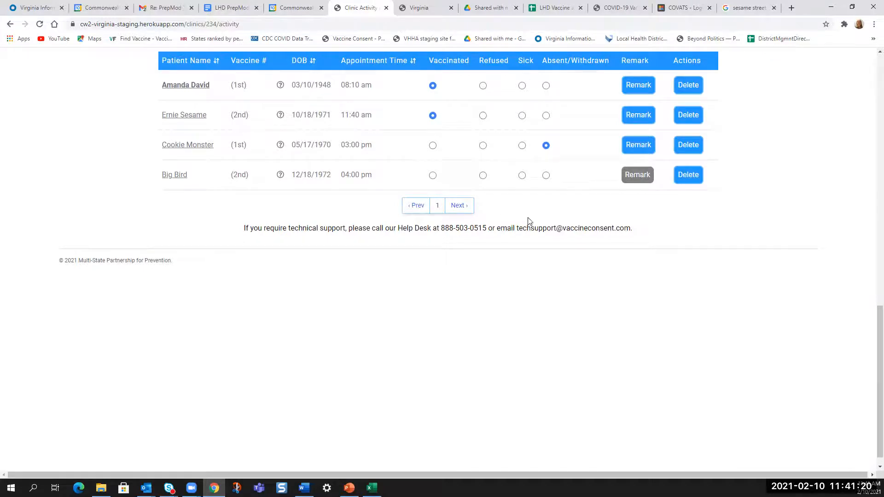
scroll(529, 224, "up", 1)
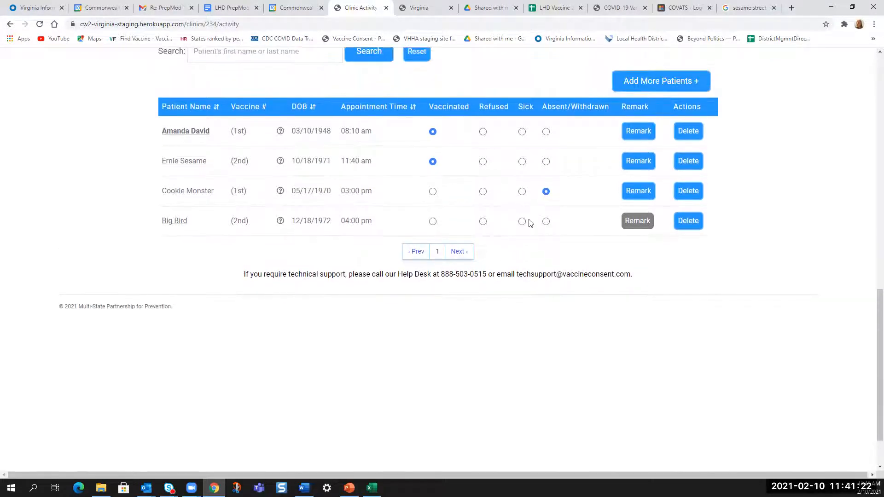
scroll(530, 223, "up", 1)
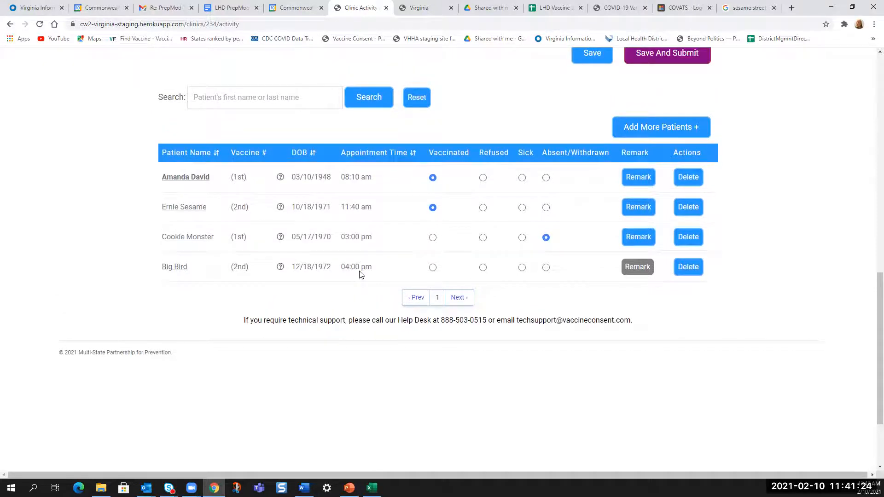
mouse_move(285, 268)
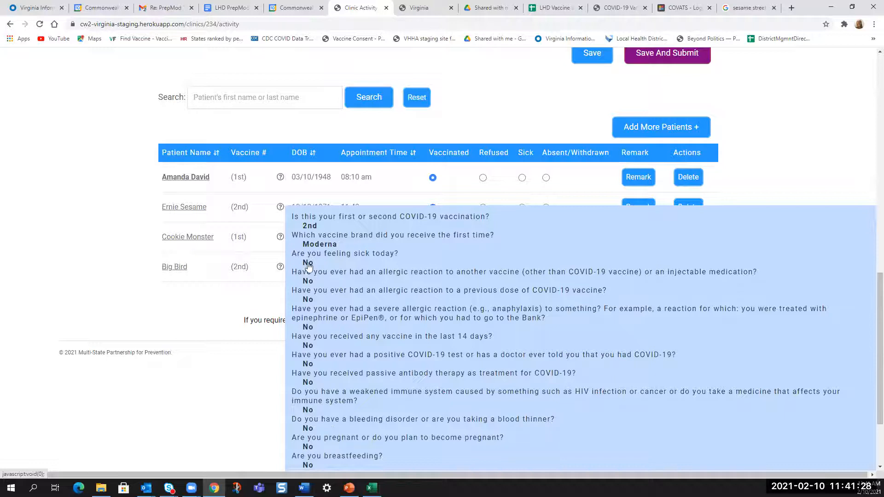
scroll(309, 266, "down", 2)
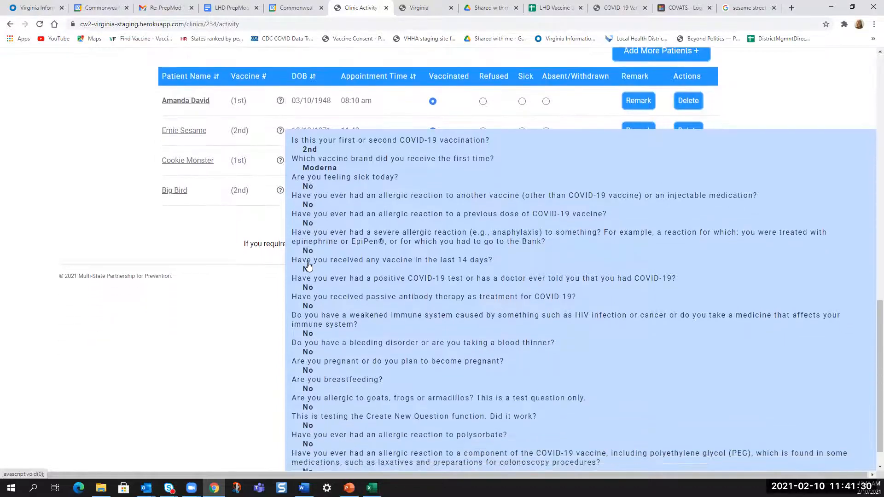
scroll(308, 266, "down", 1)
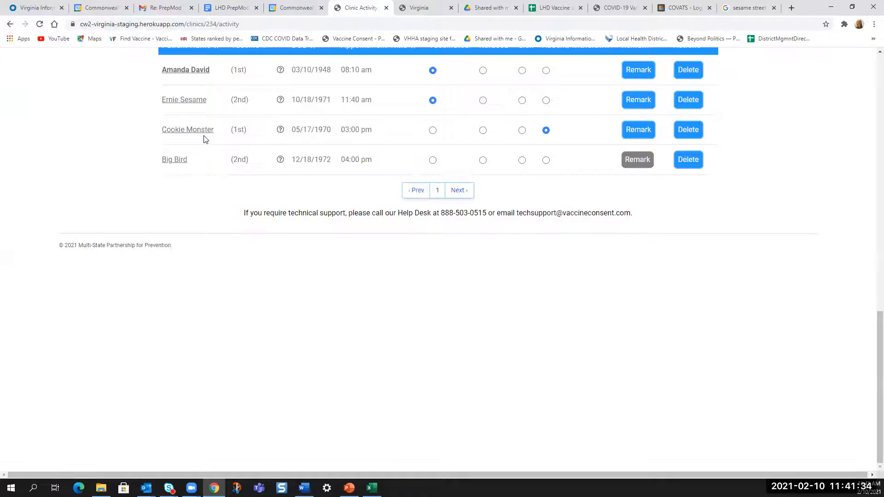
Open the 04:00 pm patient's record, download the consent form, and view its insurance and screening answers
left_click(171, 162)
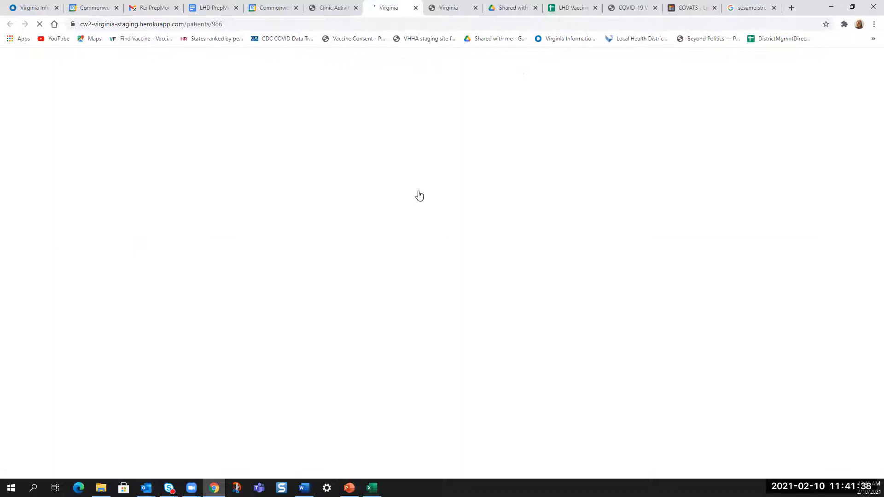
scroll(355, 317, "down", 1)
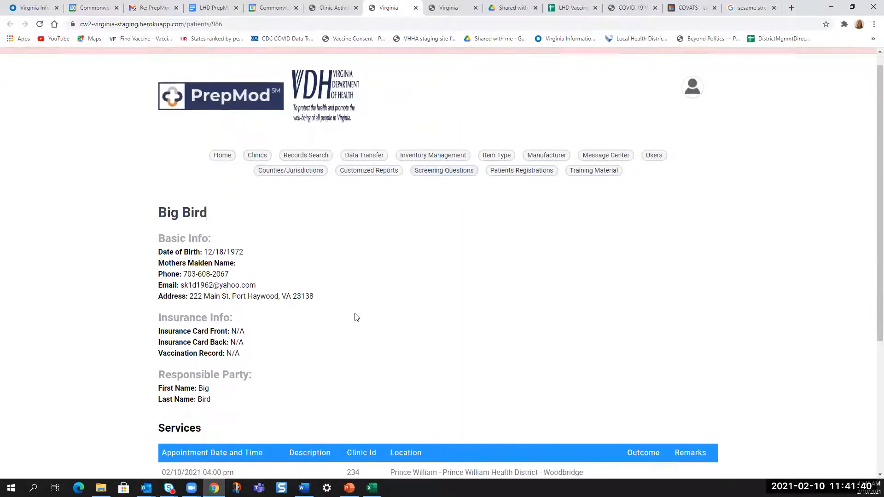
scroll(355, 316, "down", 5)
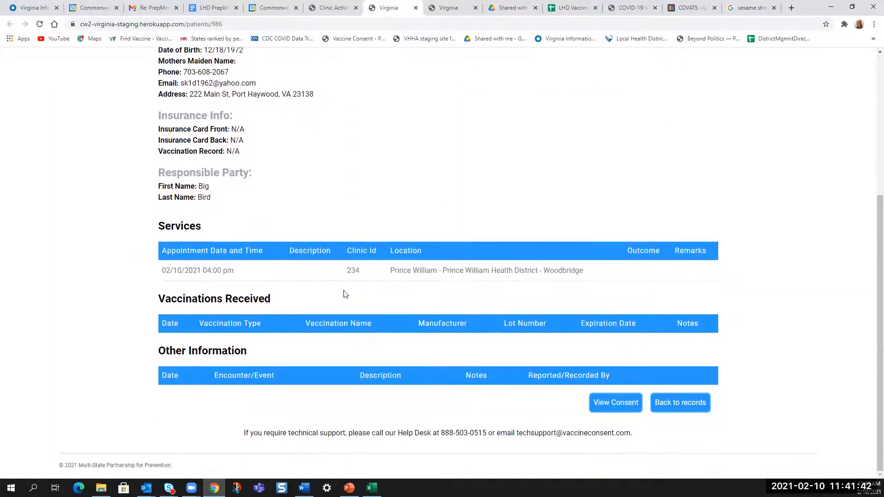
left_click(613, 402)
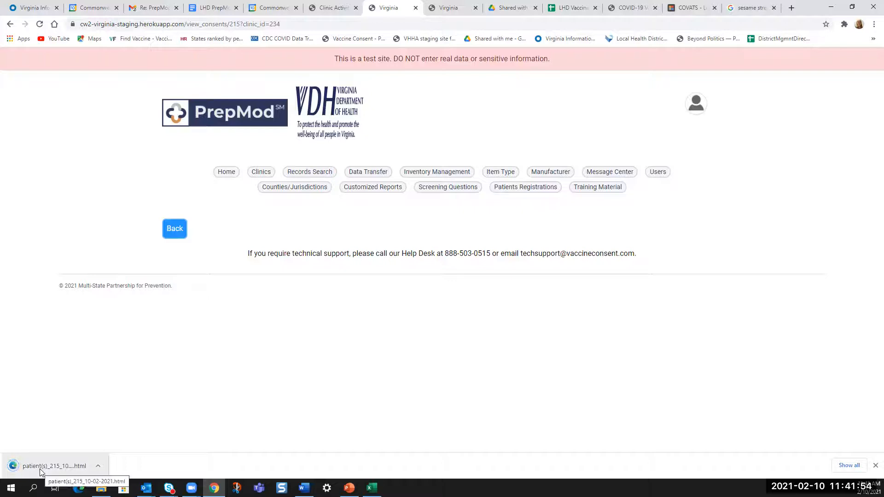
left_click(39, 468)
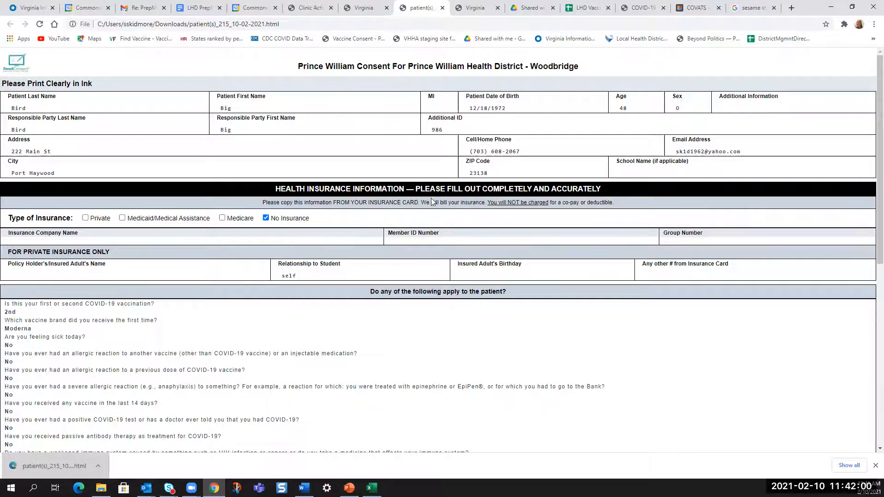
scroll(438, 218, "down", 1)
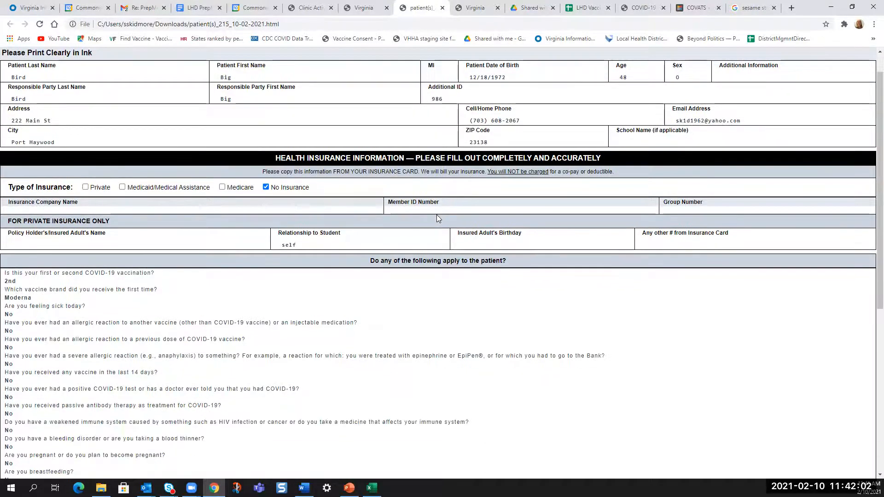
scroll(437, 215, "up", 1)
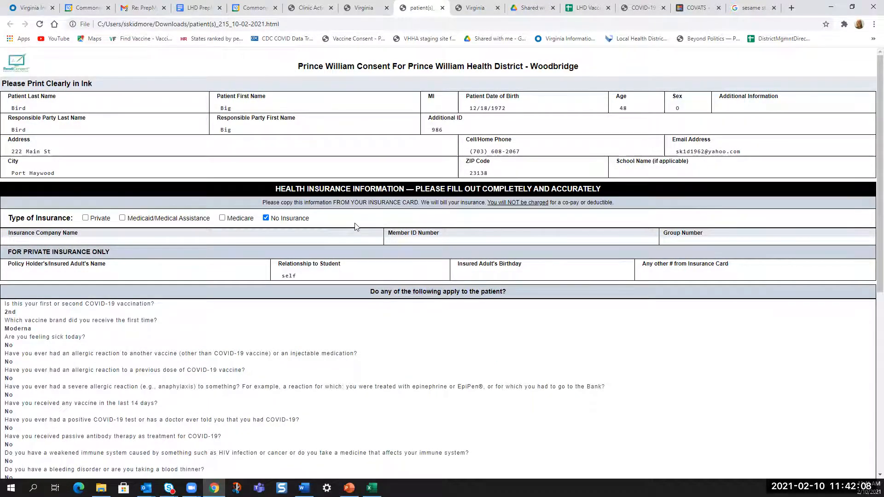
Review the consent form's screening answers, requested vaccine, vaccination status and signature section
scroll(355, 226, "down", 5)
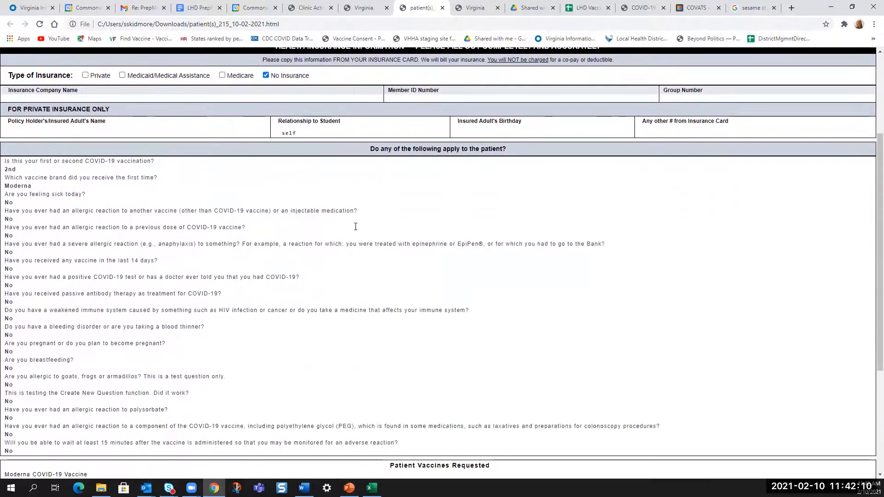
scroll(355, 226, "down", 1)
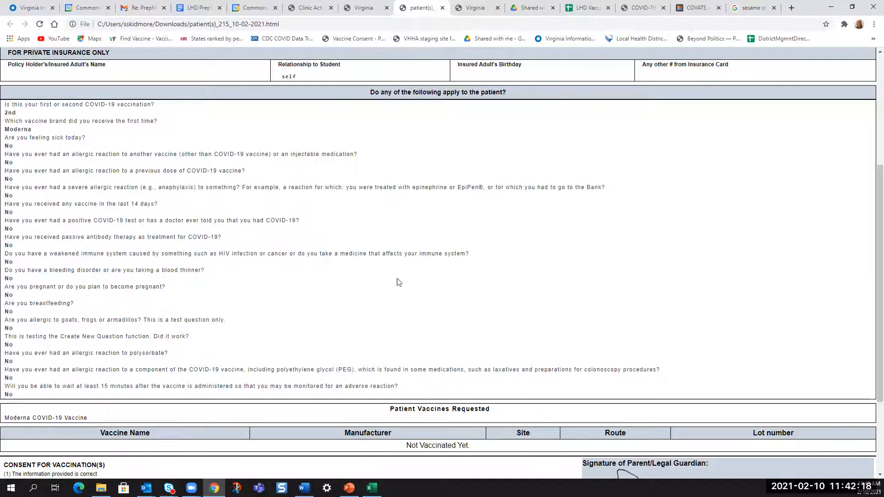
scroll(615, 278, "down", 3)
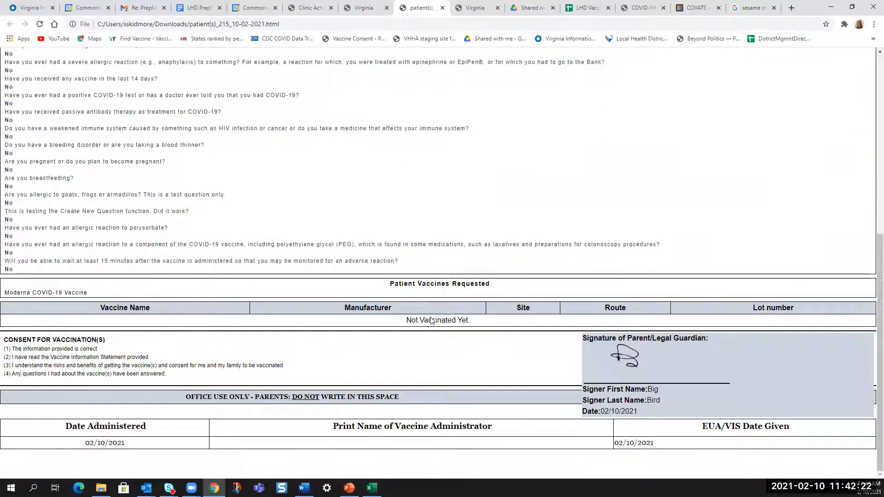
left_click_drag(407, 321, 472, 324)
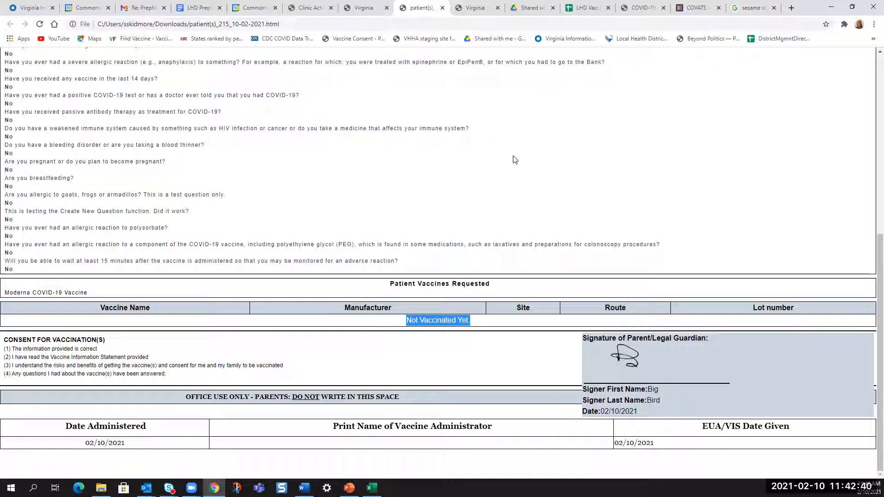
scroll(492, 121, "up", 2)
scroll(492, 120, "up", 2)
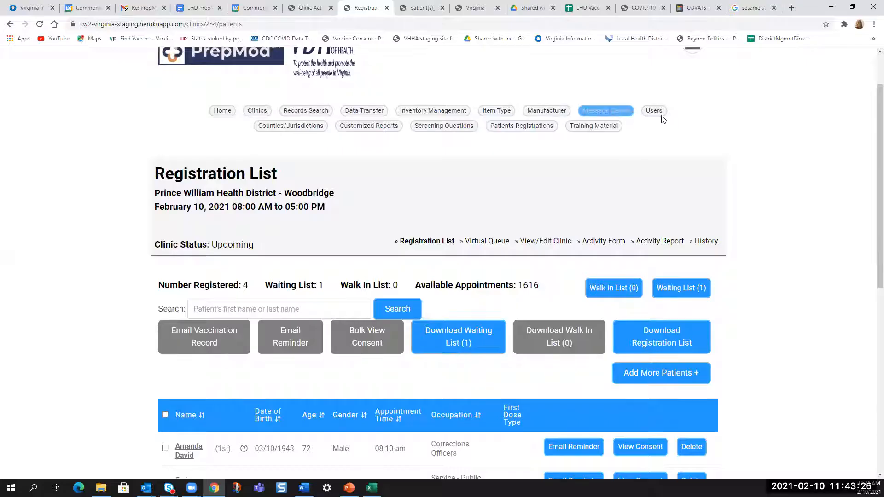
Open the Woodbridge clinic's activity form and mark the 04:00 pm patient as Vaccinated
left_click(606, 242)
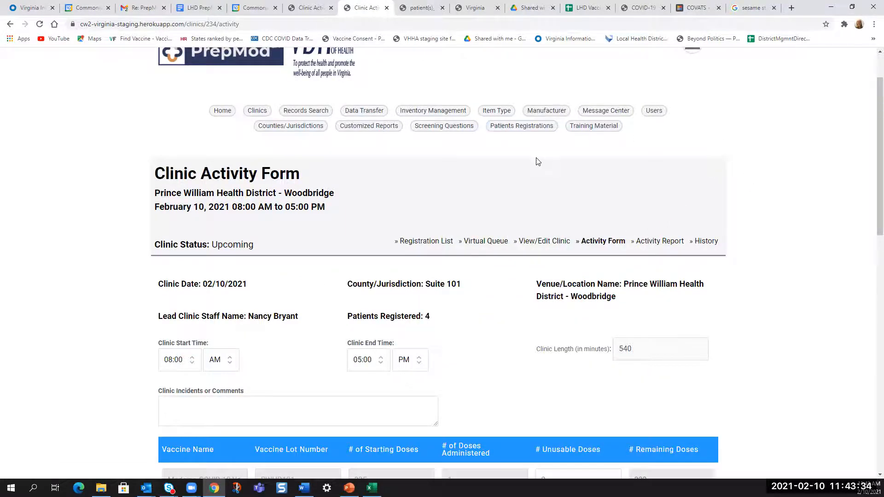
scroll(538, 161, "down", 10)
scroll(537, 161, "down", 3)
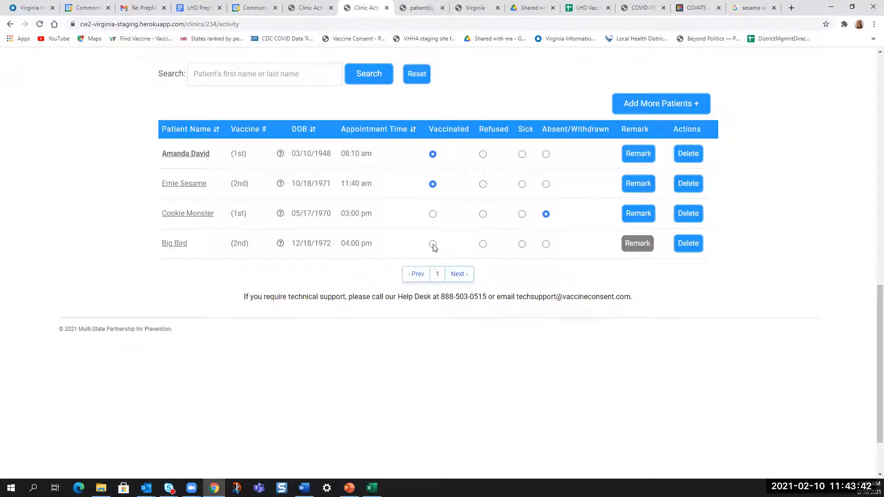
left_click(432, 245)
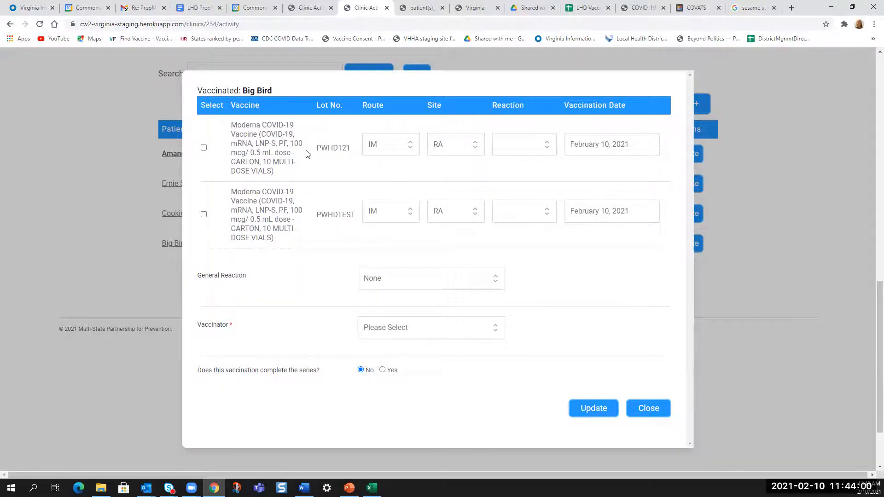
Select Moderna lot PWHDTEST with site LA, and choose February 10, 2021 as the vaccination date of lot PWHD121
double_click(347, 148)
left_click(204, 215)
left_click(453, 215)
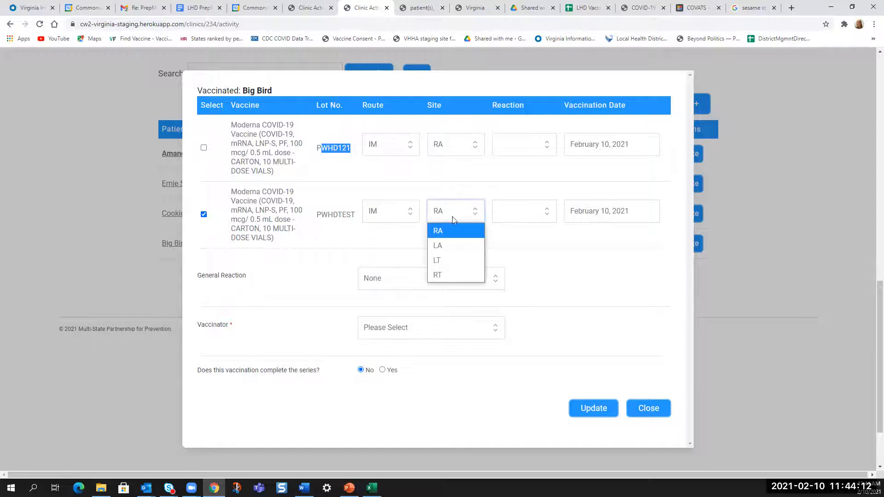
left_click(448, 245)
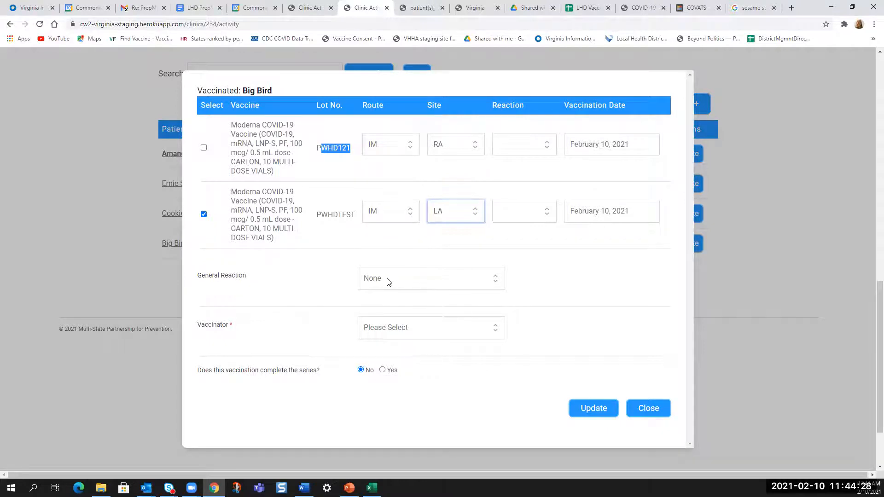
left_click(595, 146)
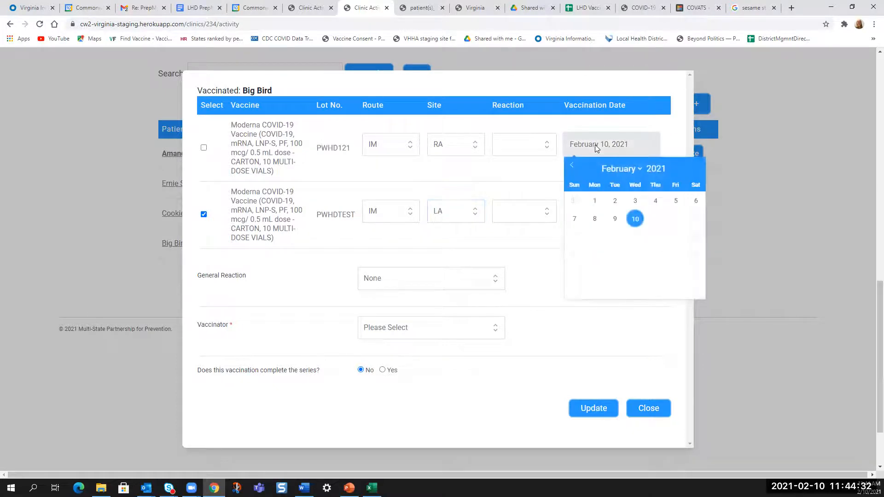
left_click(635, 219)
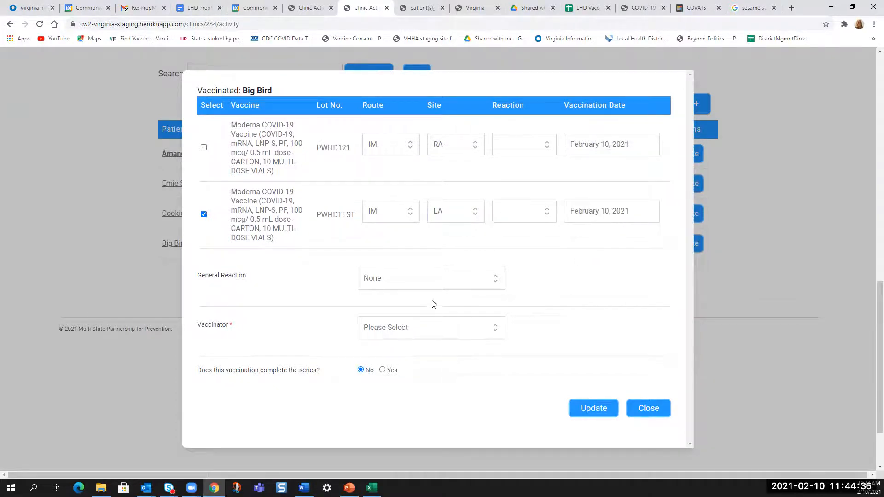
Choose the vaccinator, mark the vaccination as completing the series, and update the vaccination record
left_click(382, 329)
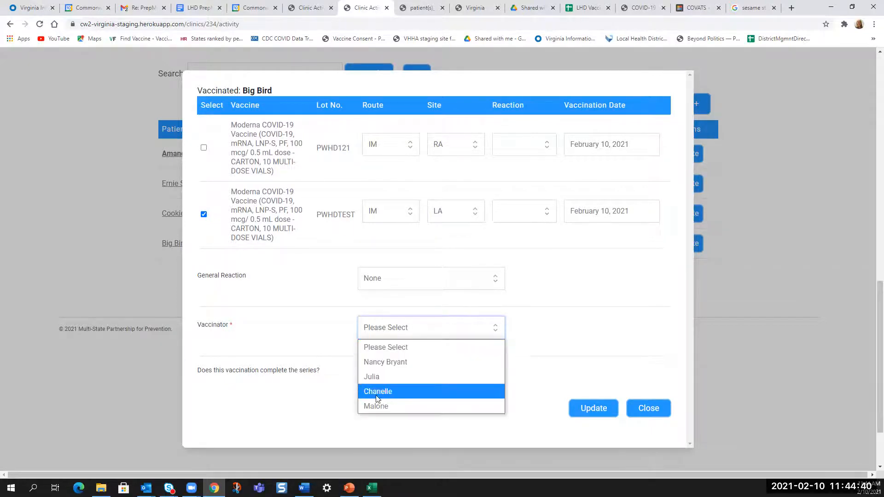
left_click(376, 377)
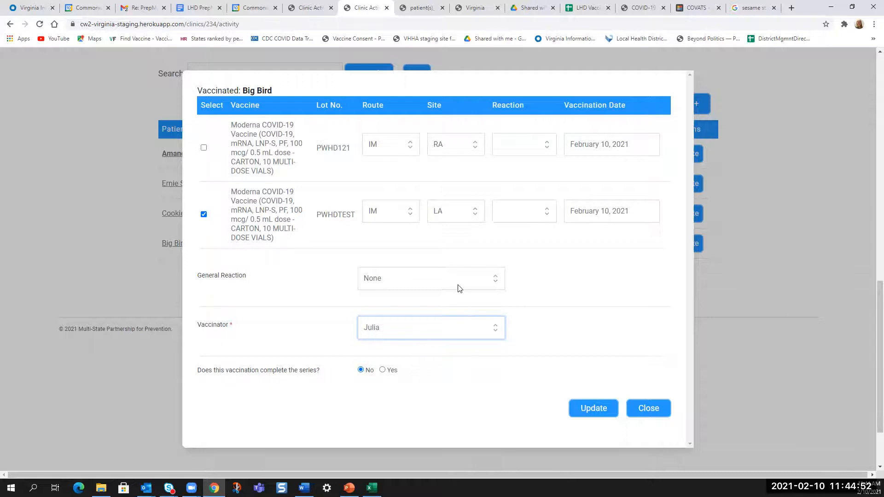
left_click(382, 370)
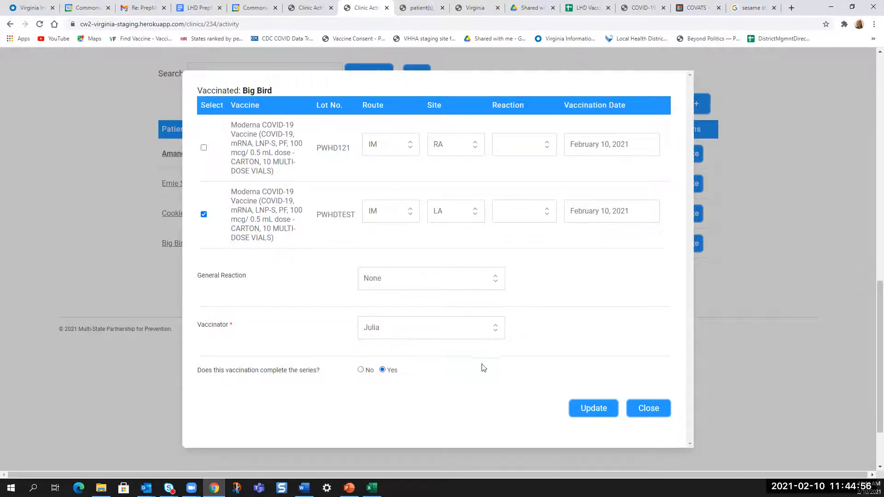
left_click(592, 409)
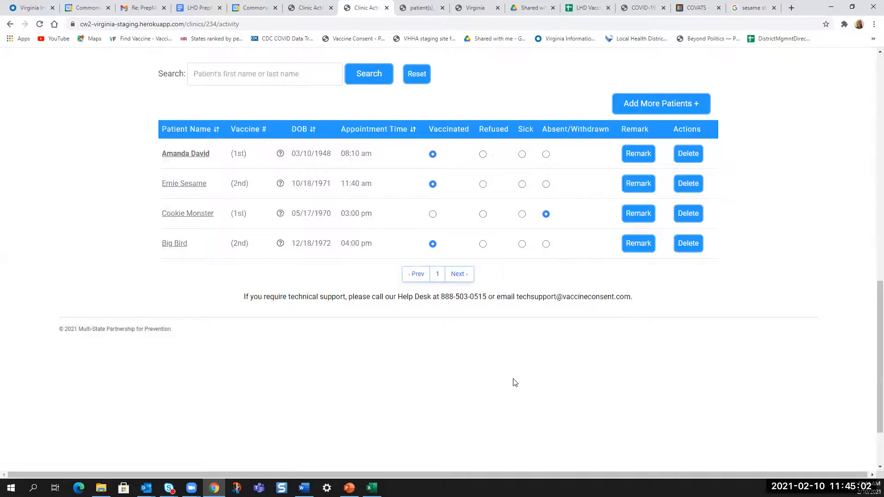
Add the remark "Started warfarin on 2/1/2021" to the 04:00 pm patient and update it
left_click(643, 245)
left_click(437, 244)
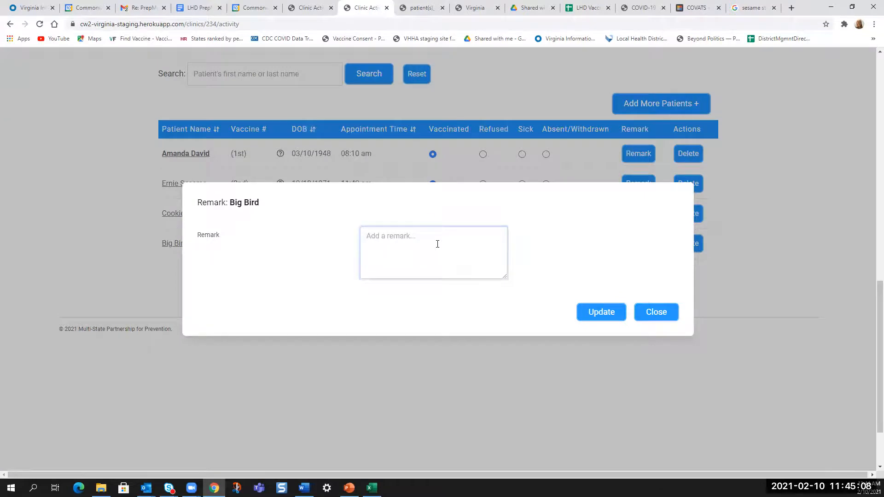
type("Started warfarin on 2/1/2021")
left_click(611, 313)
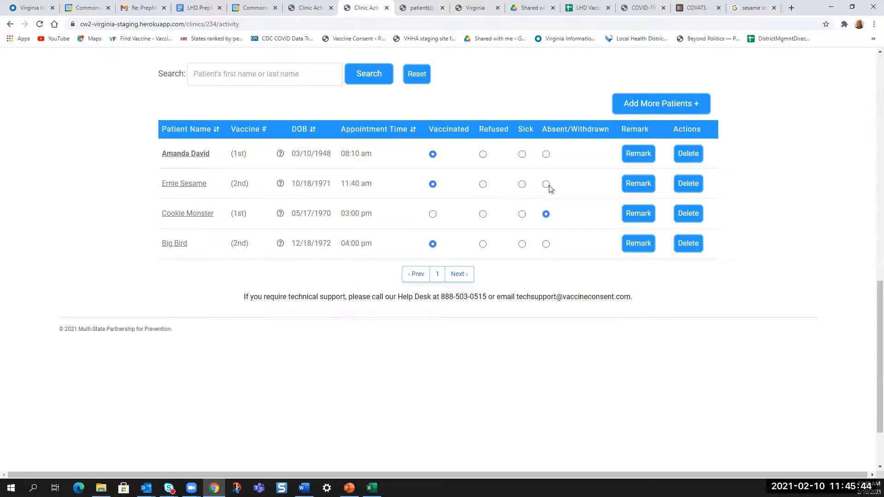
Search the patient records for the 04:00 pm patient by first name
scroll(260, 236, "up", 1)
scroll(260, 237, "up", 5)
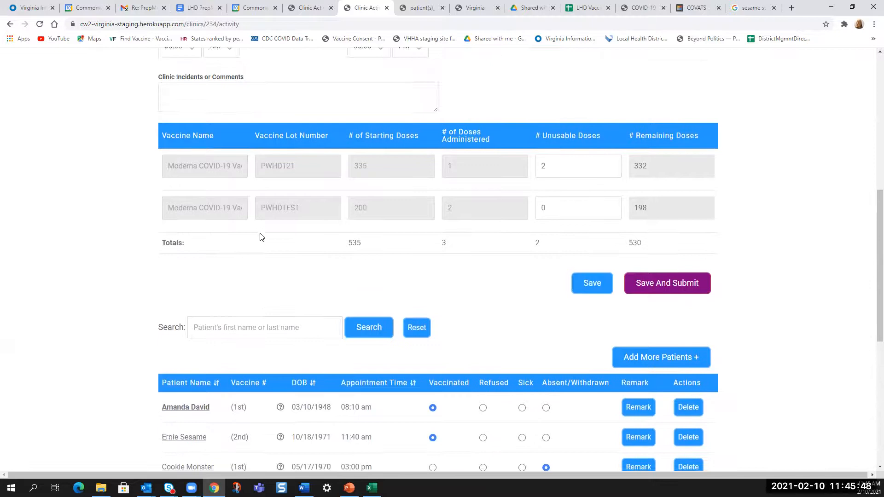
scroll(260, 237, "up", 6)
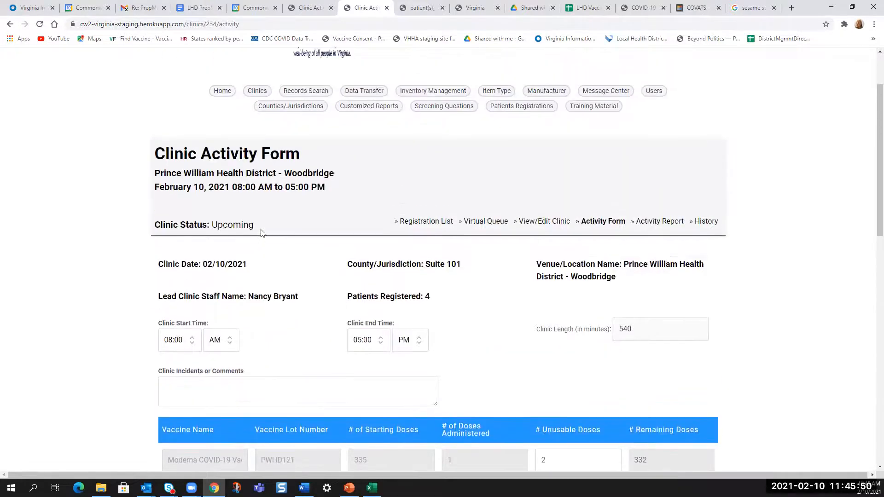
scroll(260, 233, "up", 1)
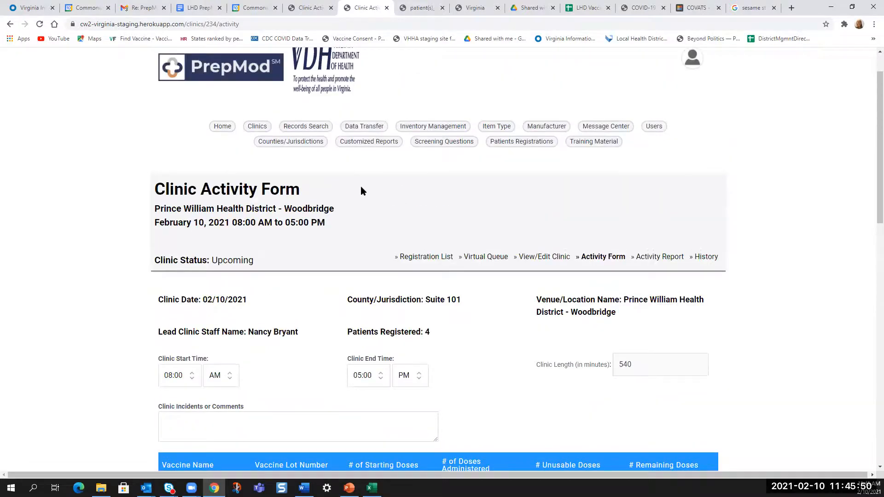
left_click(311, 130)
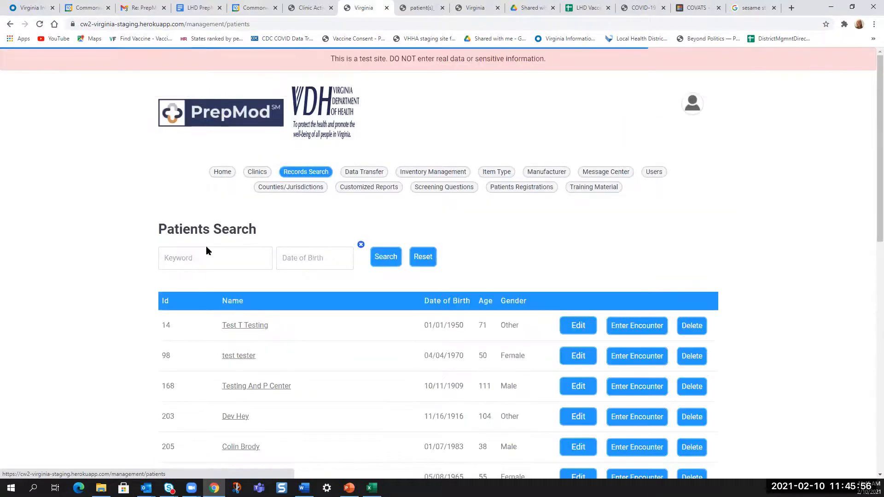
left_click(197, 259)
type("big")
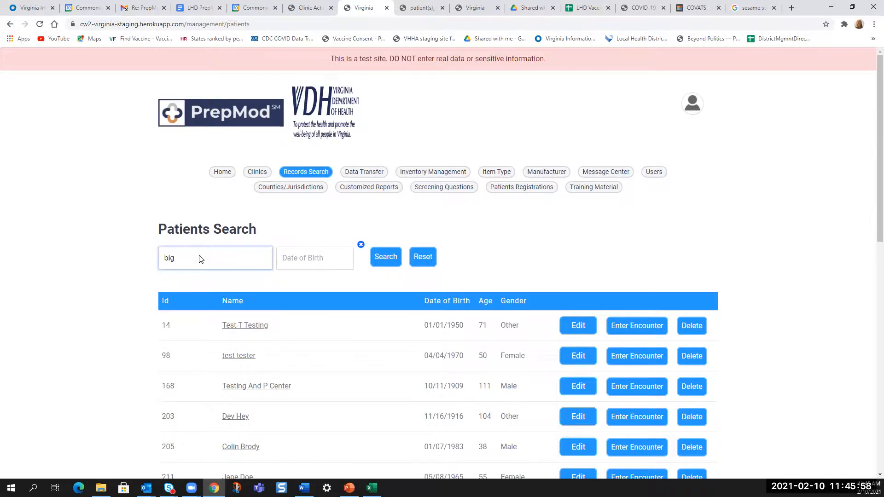
left_click(383, 256)
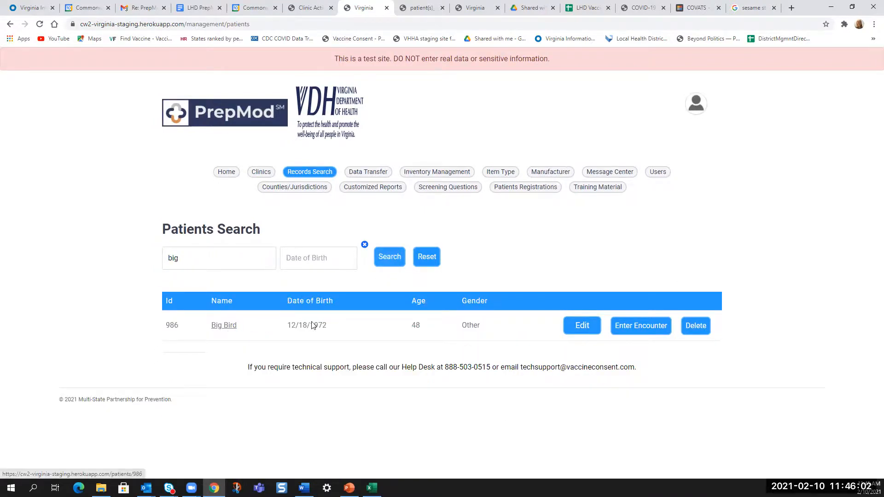
Change the year of birth in the found patient's record, save the record, and dismiss the confirmation
left_click(582, 326)
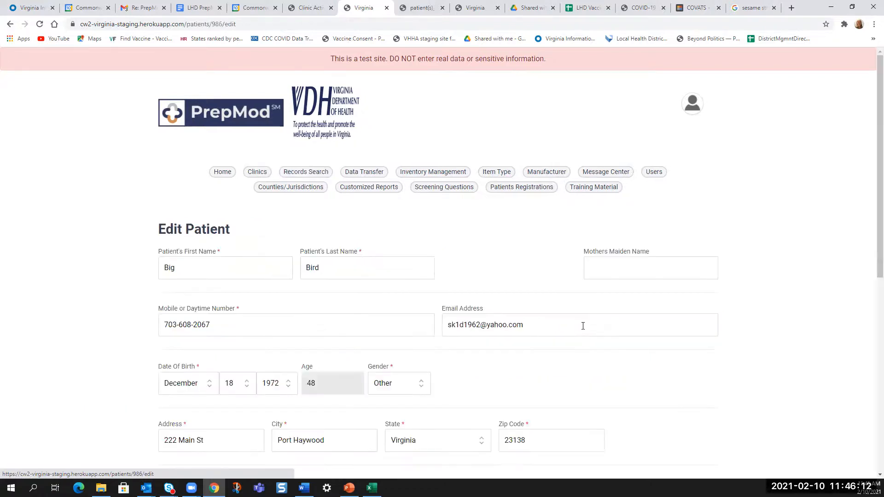
scroll(476, 241, "down", 2)
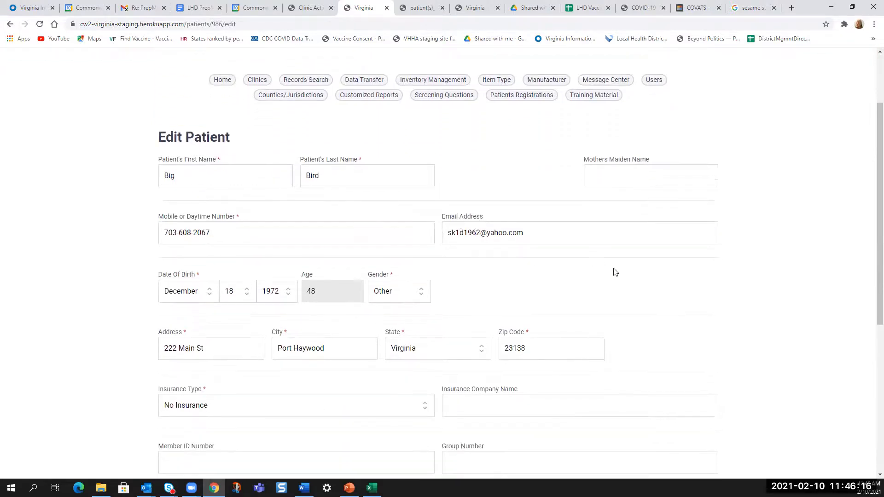
scroll(617, 273, "down", 1)
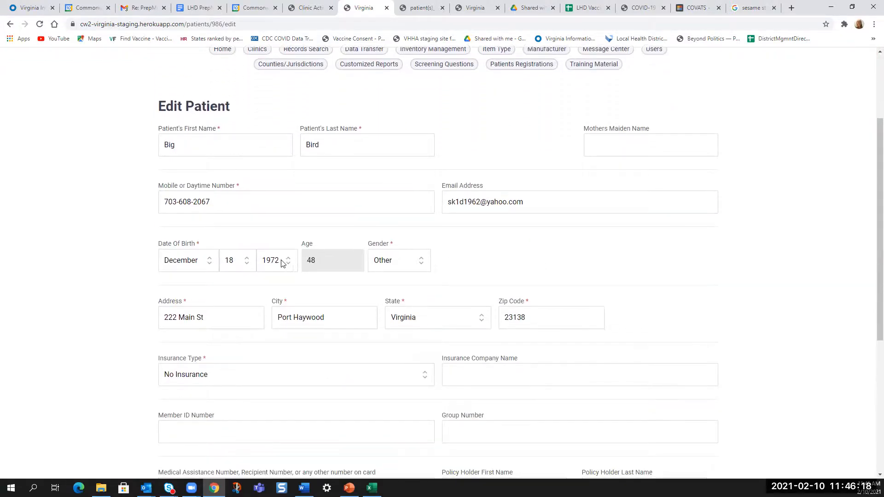
left_click(278, 264)
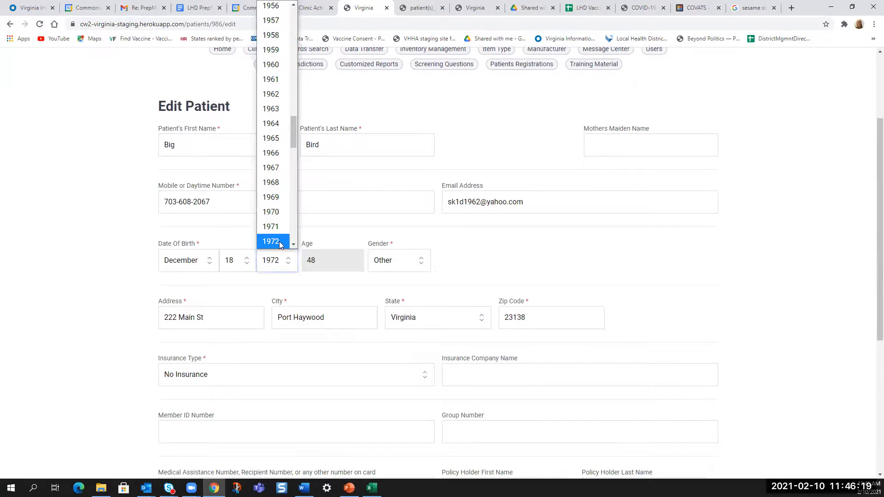
left_click(274, 212)
scroll(631, 258, "down", 4)
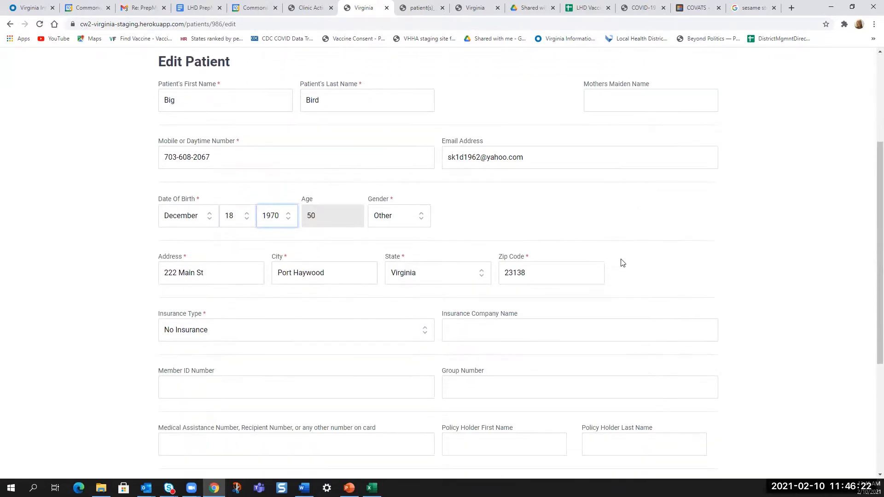
scroll(622, 262, "down", 2)
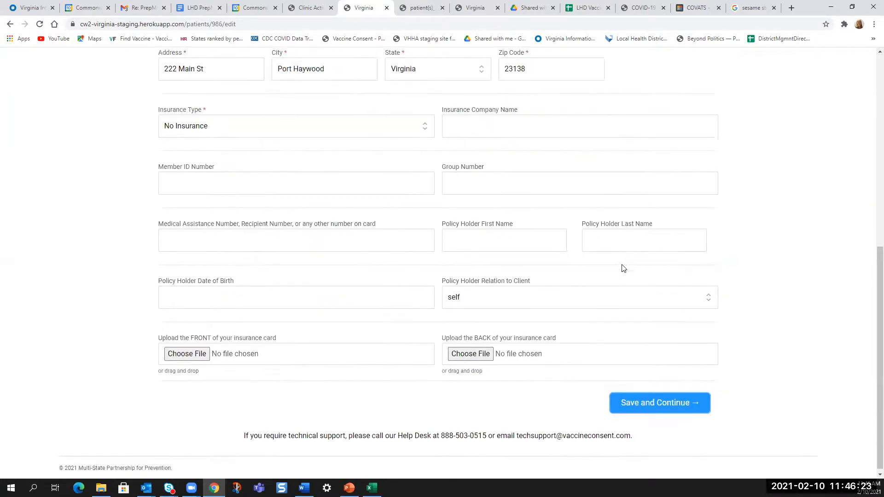
left_click(662, 398)
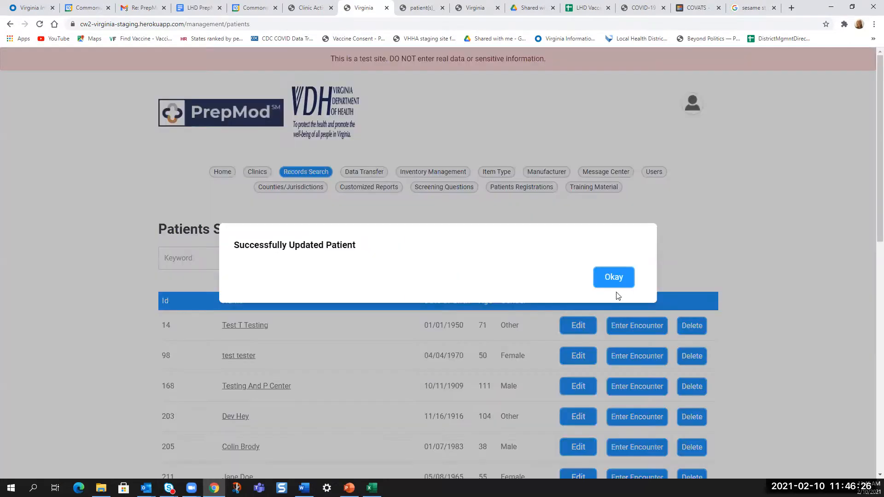
left_click(616, 280)
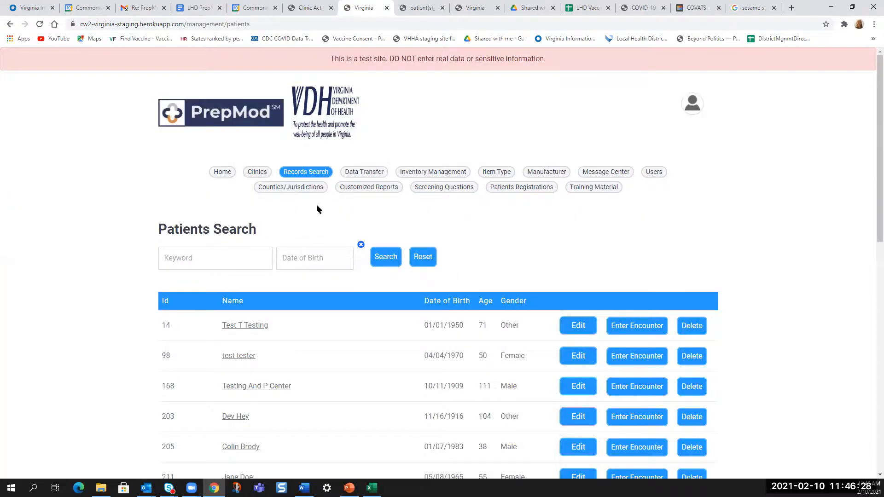
Search for the same patient by first name again and review the record's basic info, services, vaccinations and notes
left_click(226, 256)
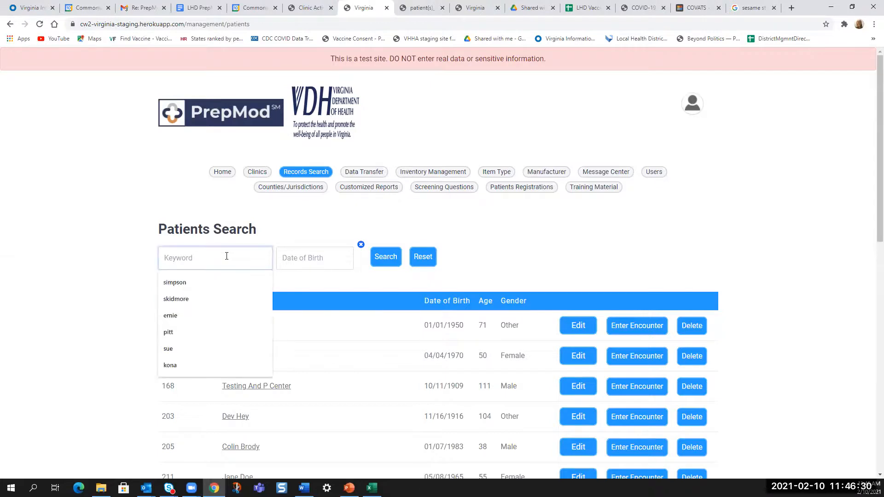
type("big")
left_click(379, 259)
left_click(227, 325)
scroll(426, 276, "down", 5)
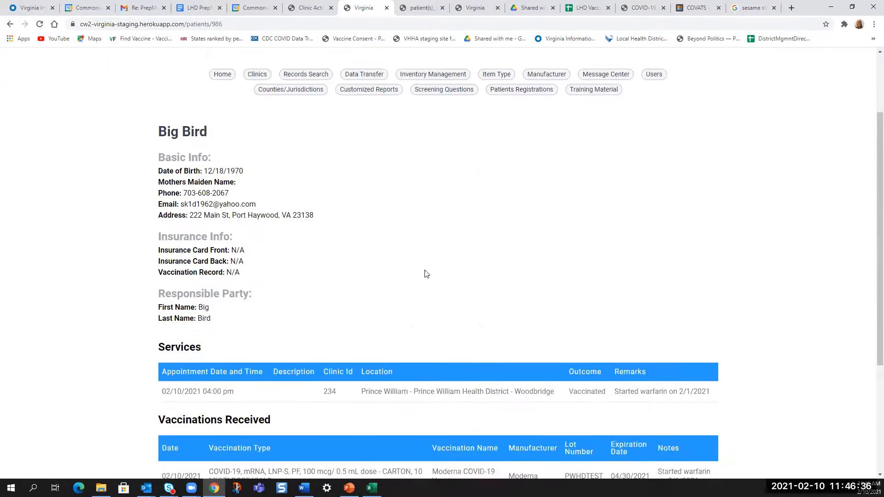
scroll(431, 297, "down", 1)
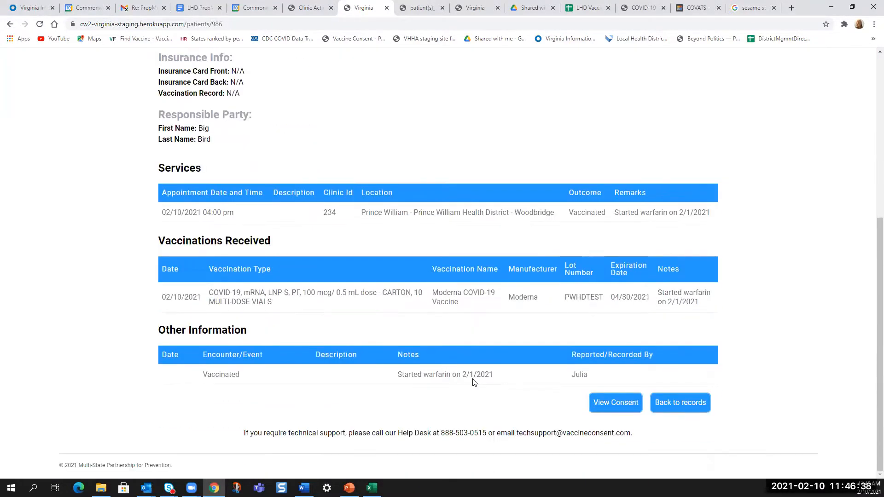
left_click_drag(414, 372, 498, 374)
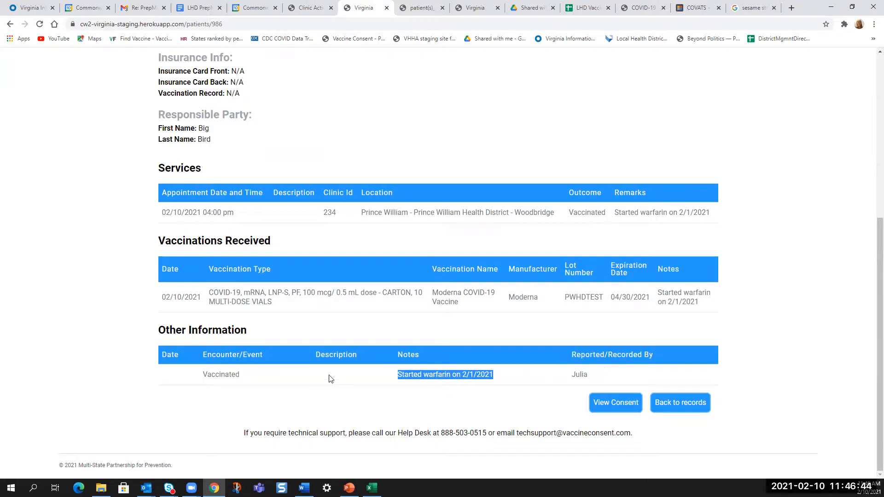
Download the patient's updated consent form from the record and view its vaccine, site, route, lot number and administrator details
left_click(621, 405)
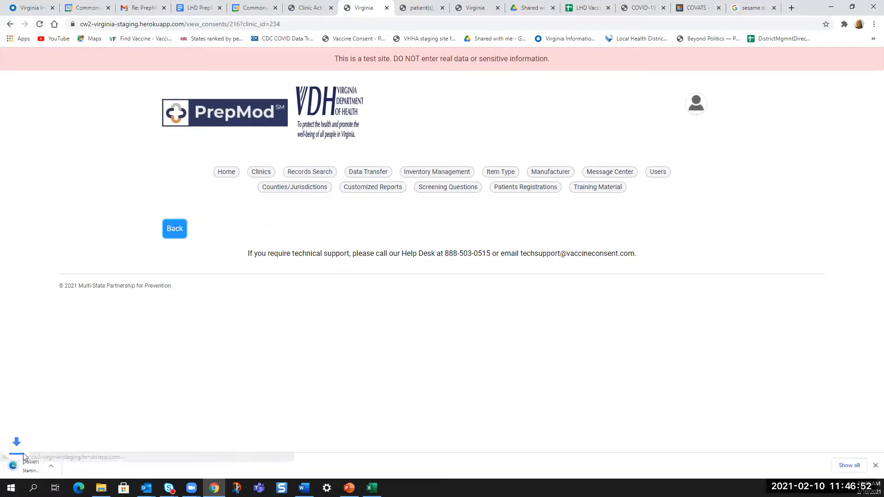
left_click(28, 464)
scroll(569, 280, "down", 4)
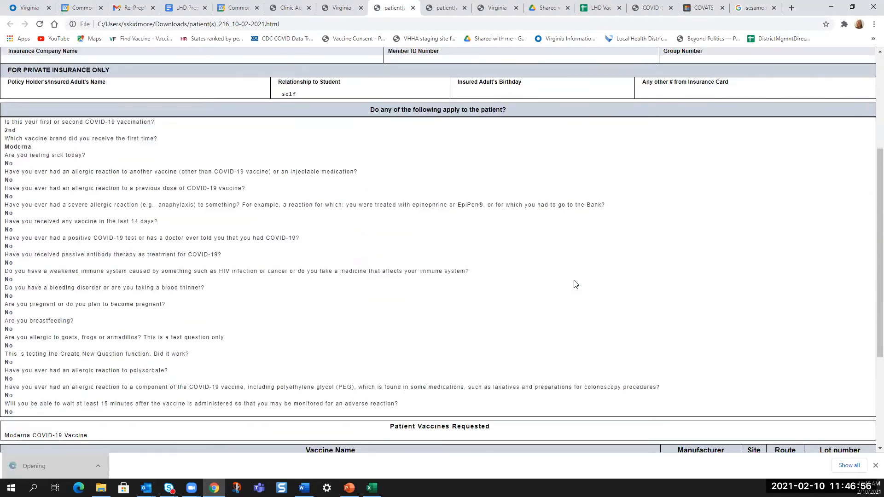
scroll(574, 283, "down", 3)
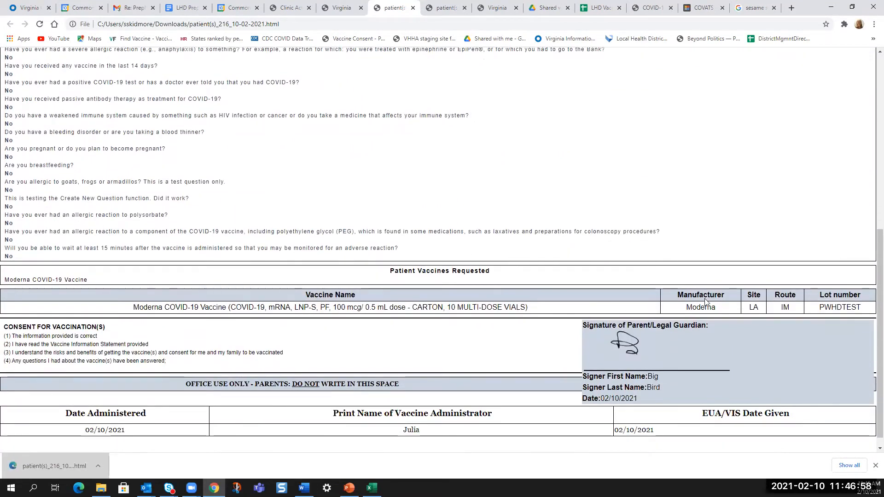